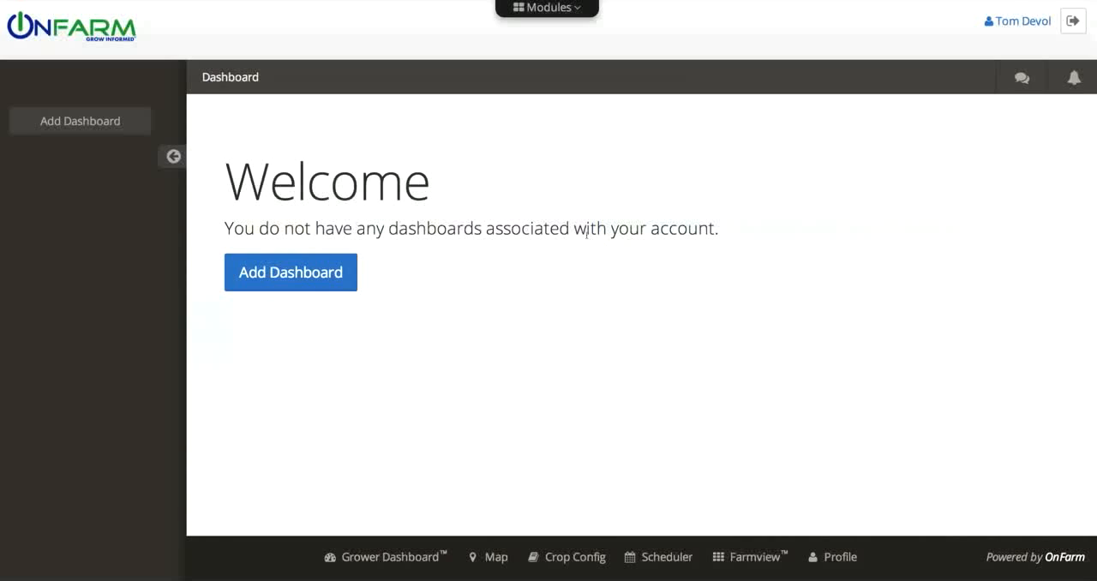
Create a new dashboard named "Acme Ranch"
{"action": "left_click", "coordinate": [328, 269]}
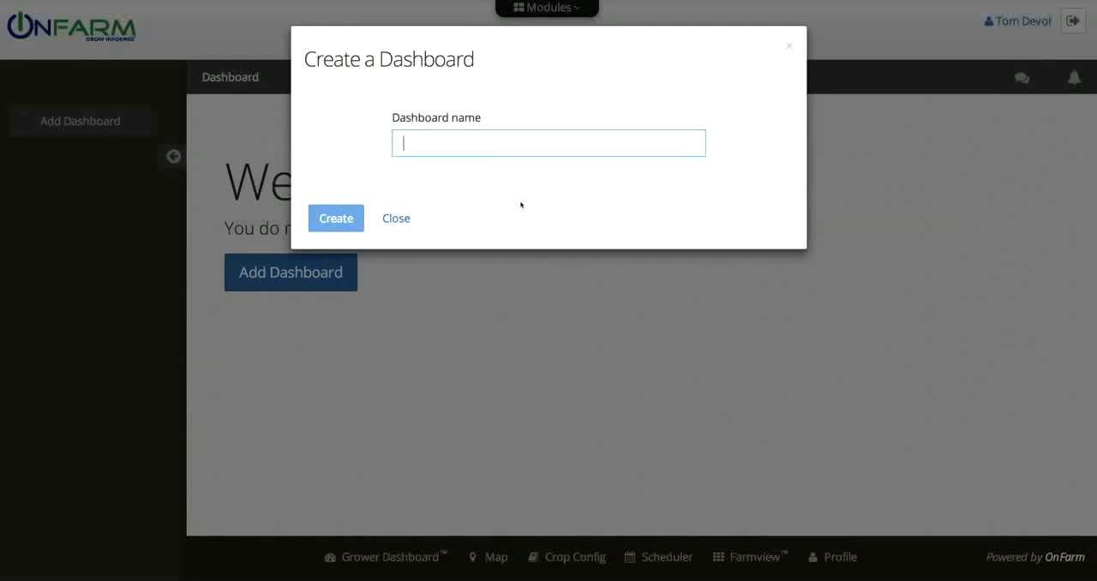
{"action": "type", "text": "Acme F"}
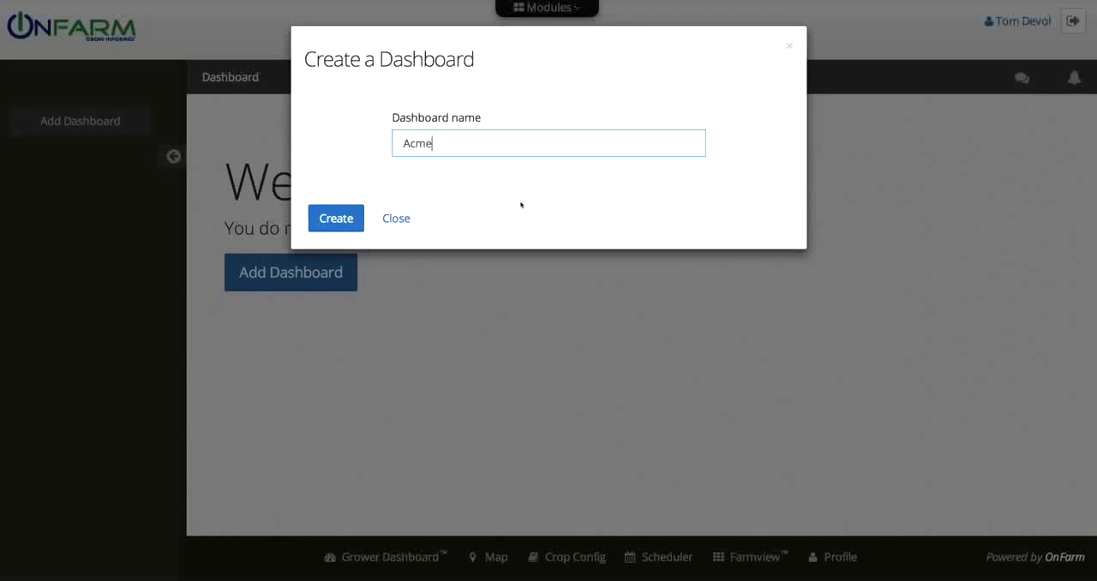
{"action": "key", "text": "BackSpace"}
{"action": "type", "text": "Ranc"}
{"action": "key", "text": "BackSpace"}
{"action": "key", "text": "BackSpace"}
{"action": "type", "text": "nch"}
{"action": "left_click", "coordinate": [339, 217]}
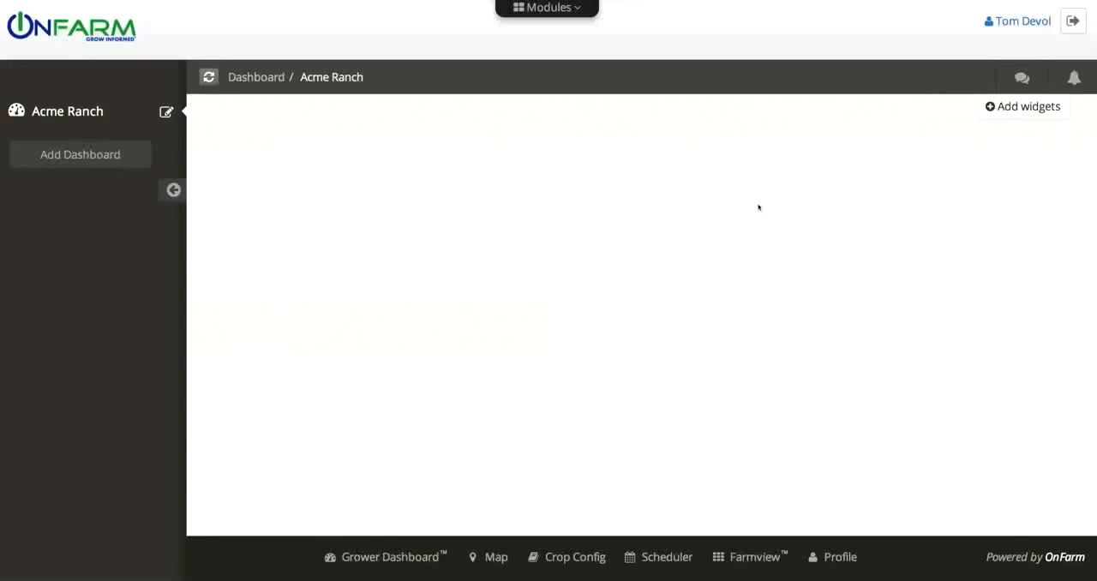
Start a sensor widget using the 24" sensor of the McCrometer SM 01 device on Block 202
{"action": "left_click", "coordinate": [1023, 106]}
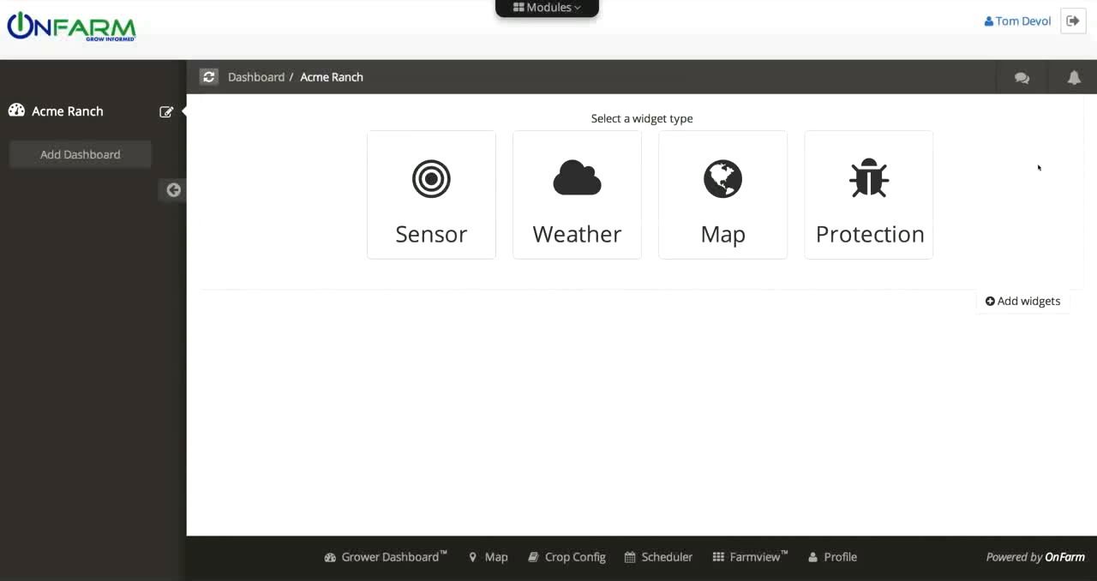
{"action": "left_click", "coordinate": [475, 227]}
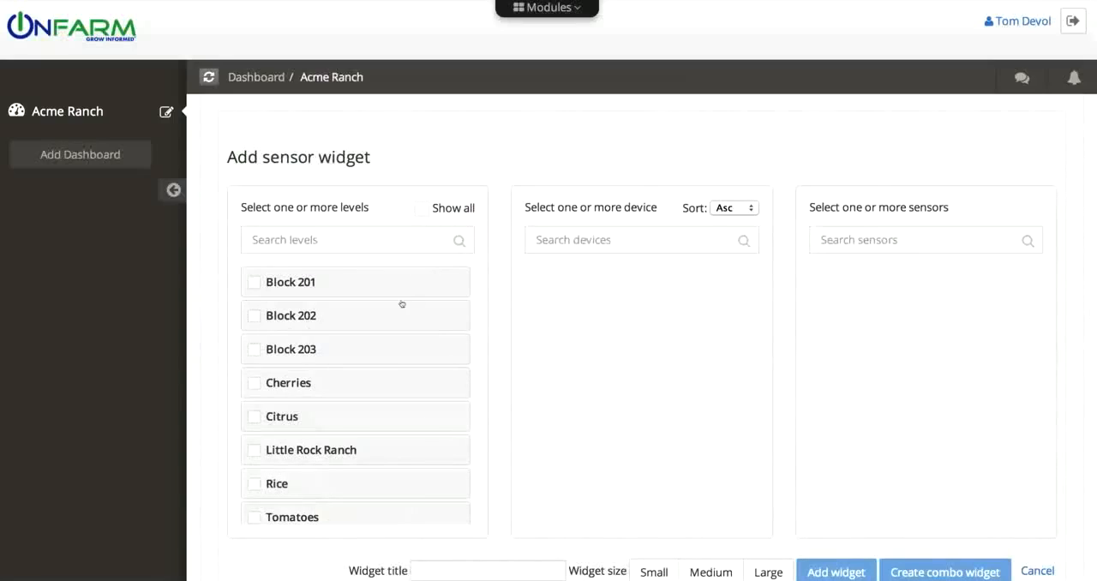
{"action": "left_click", "coordinate": [256, 316]}
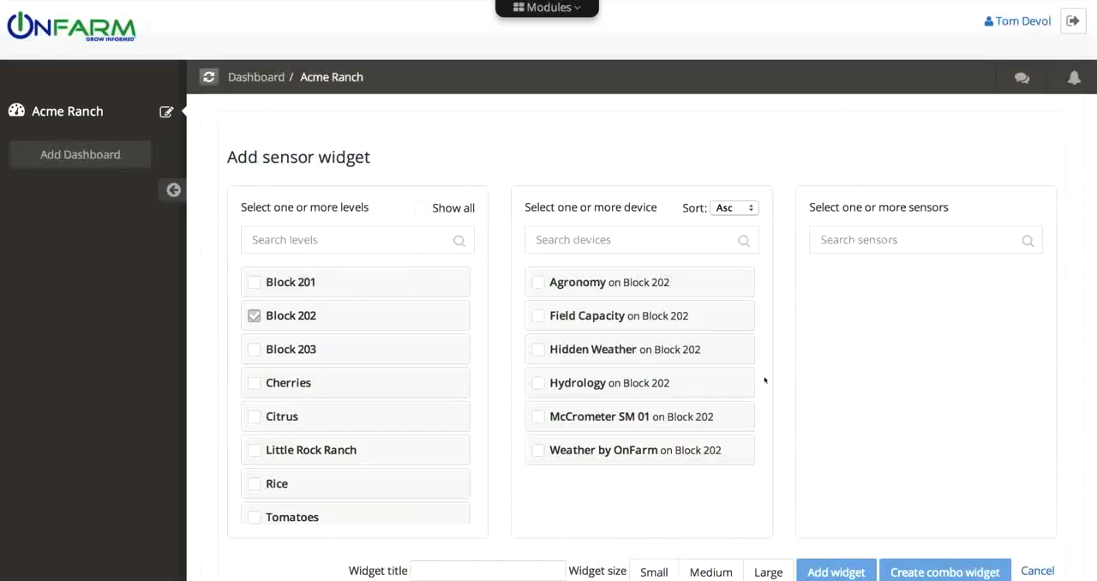
{"action": "left_click", "coordinate": [538, 417]}
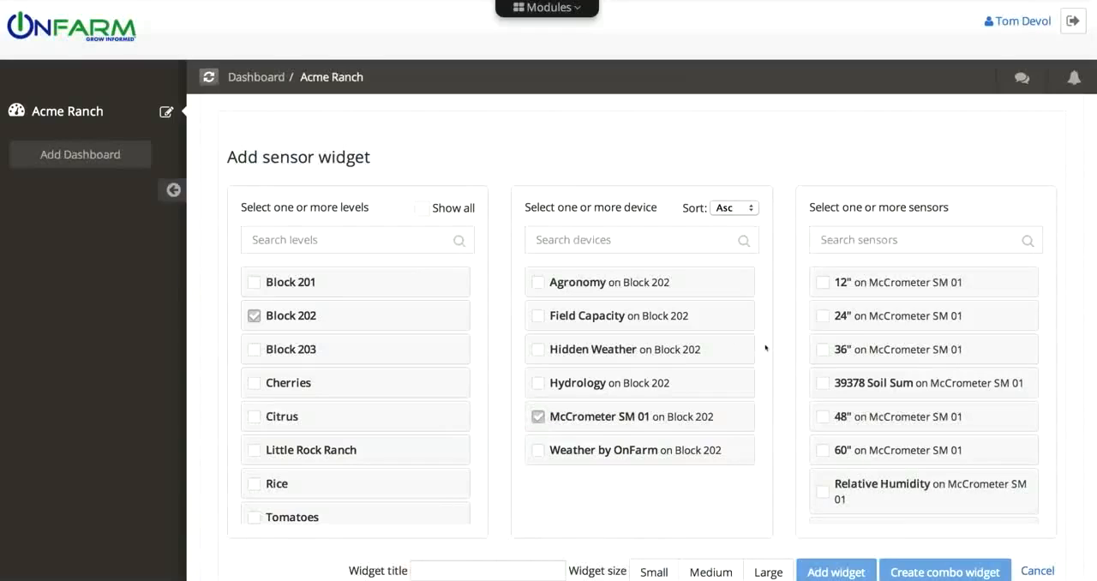
{"action": "left_click", "coordinate": [825, 317]}
Title the sensor widget 24" Moisture, set its size to Small and add it to the dashboard
{"action": "left_click", "coordinate": [454, 567]}
{"action": "type", "text": "24\" Moisture"}
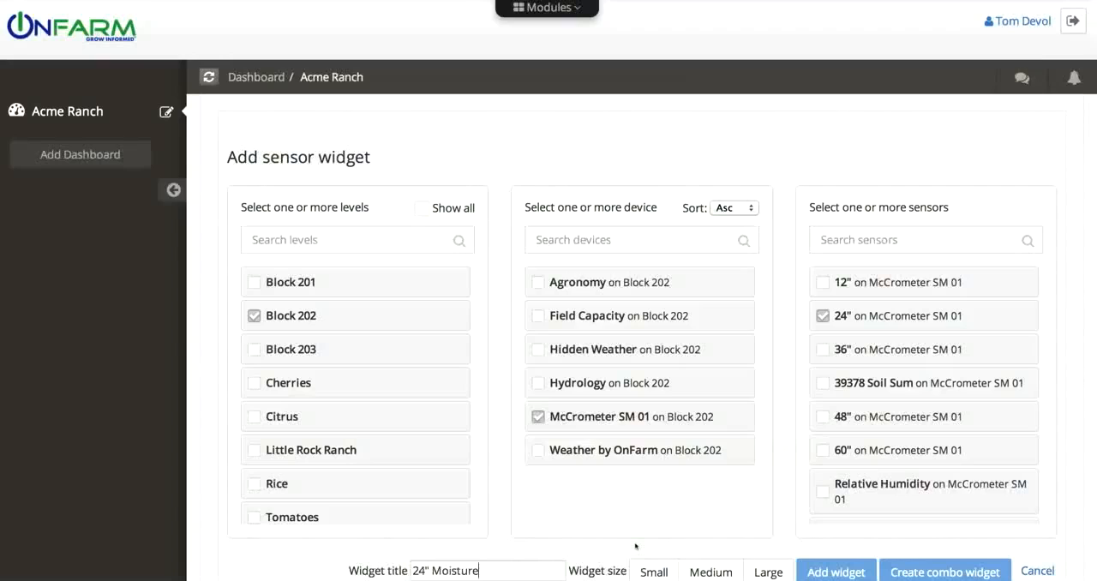
{"action": "left_click", "coordinate": [654, 571]}
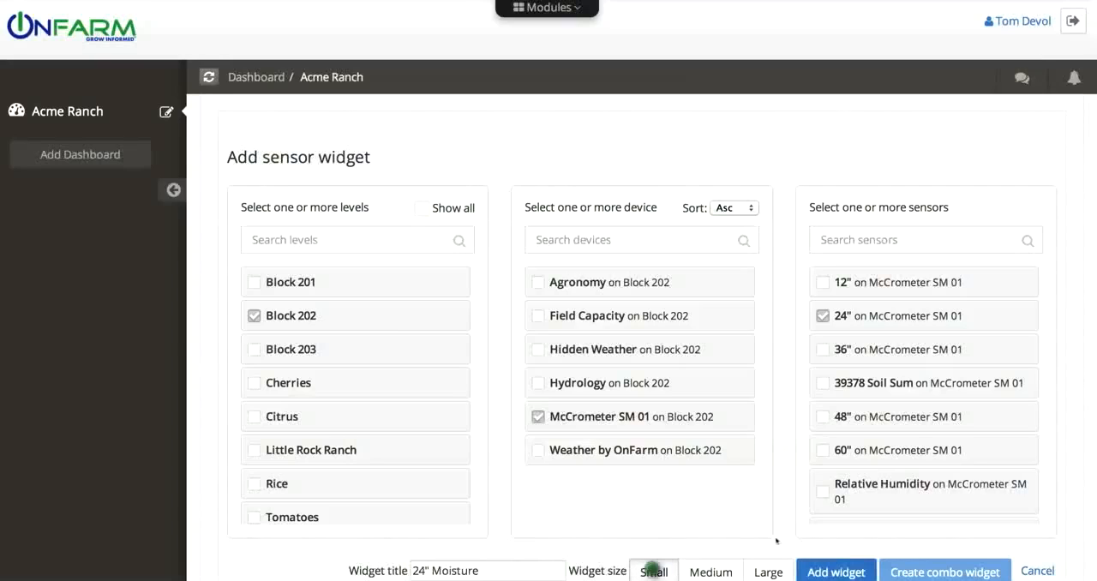
{"action": "left_click", "coordinate": [847, 569]}
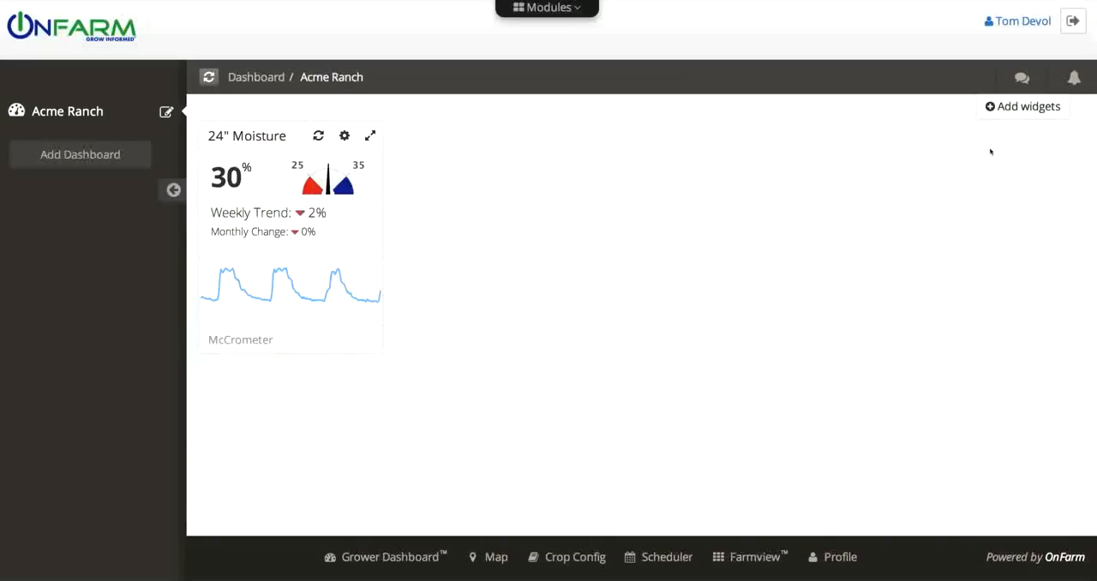
Start another sensor widget for McCrometer SM 01 on Block 202, selecting the 12", 24", 36", 48" and 60" sensors
{"action": "left_click", "coordinate": [1035, 111]}
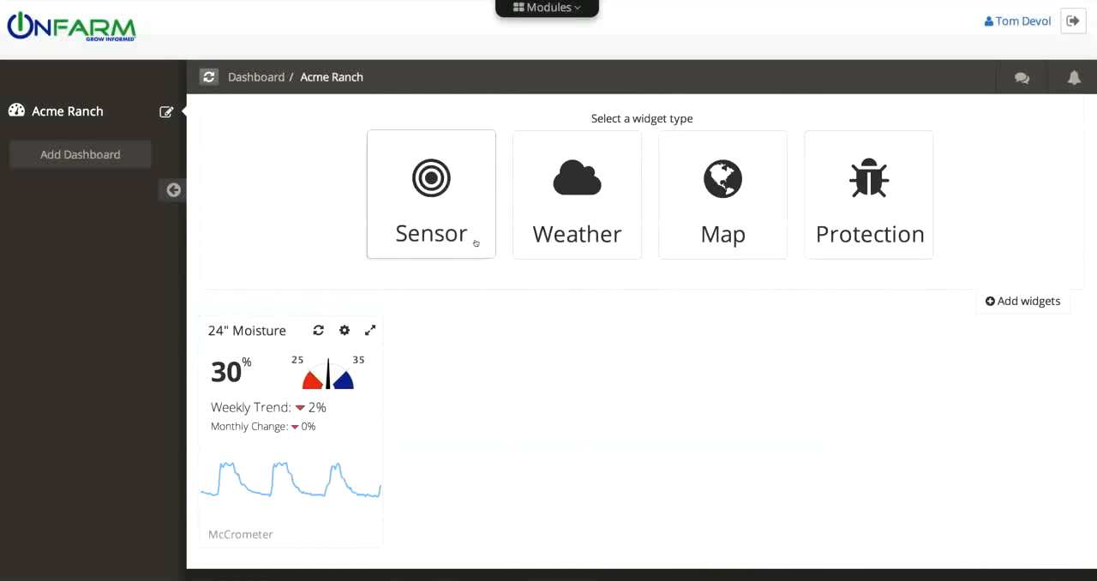
{"action": "left_click", "coordinate": [476, 240]}
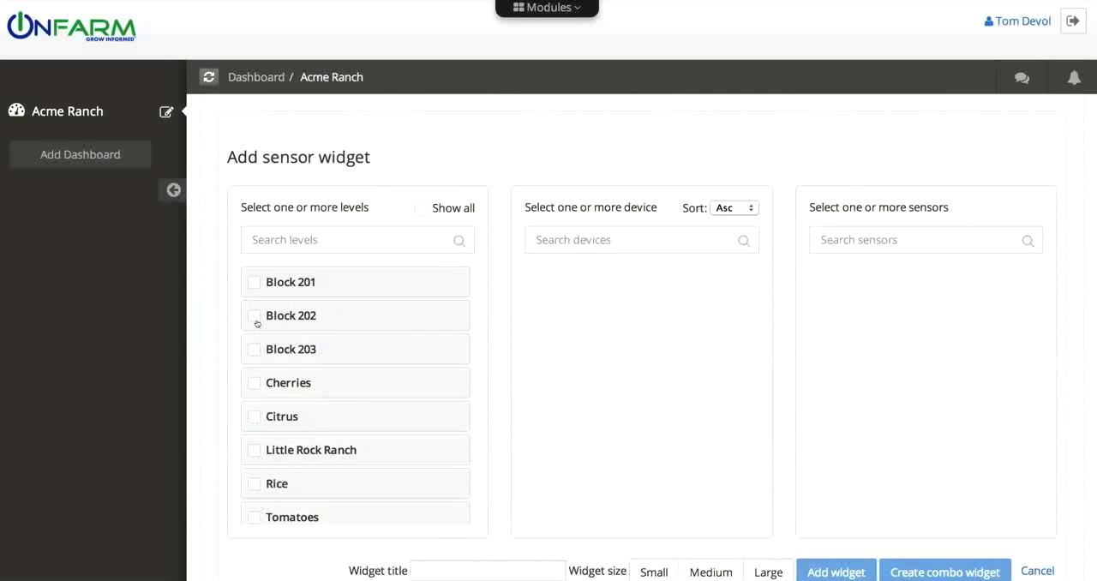
{"action": "left_click", "coordinate": [255, 317]}
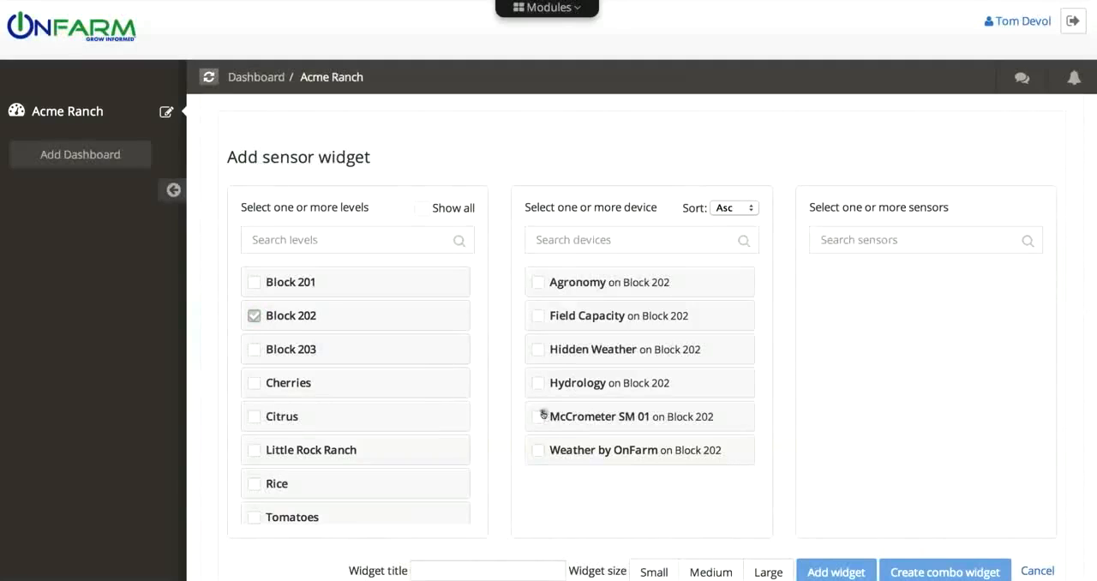
{"action": "left_click", "coordinate": [542, 416]}
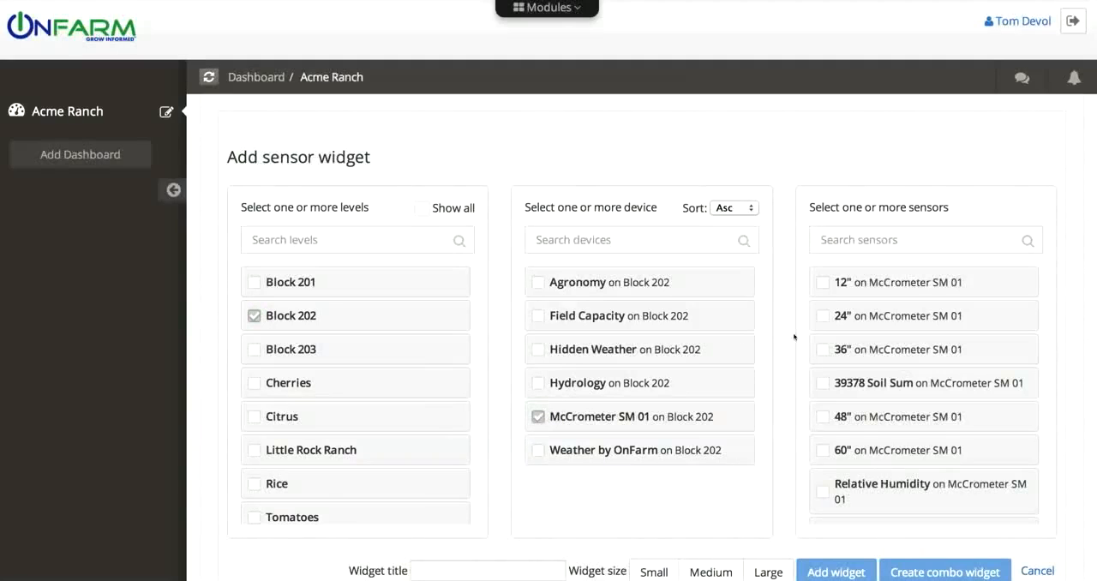
{"action": "left_click", "coordinate": [821, 282]}
{"action": "left_click", "coordinate": [823, 316]}
{"action": "left_click", "coordinate": [823, 349]}
{"action": "left_click", "coordinate": [824, 417]}
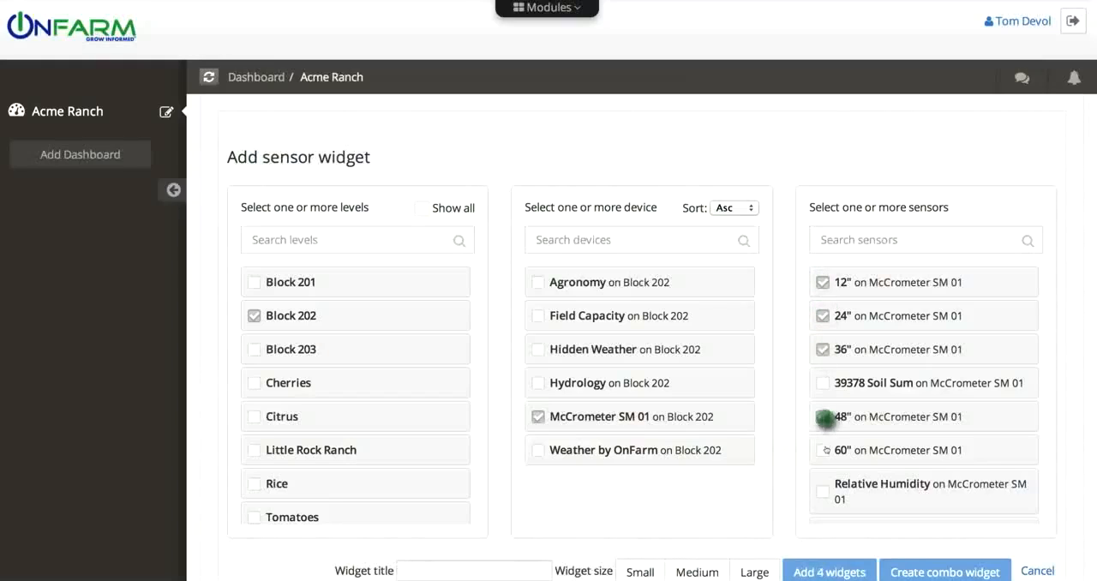
{"action": "left_click", "coordinate": [823, 450]}
Title the widget "Blk 202 Soil Moisture", set its size to Medium and create it as a combo widget
{"action": "left_click", "coordinate": [415, 571]}
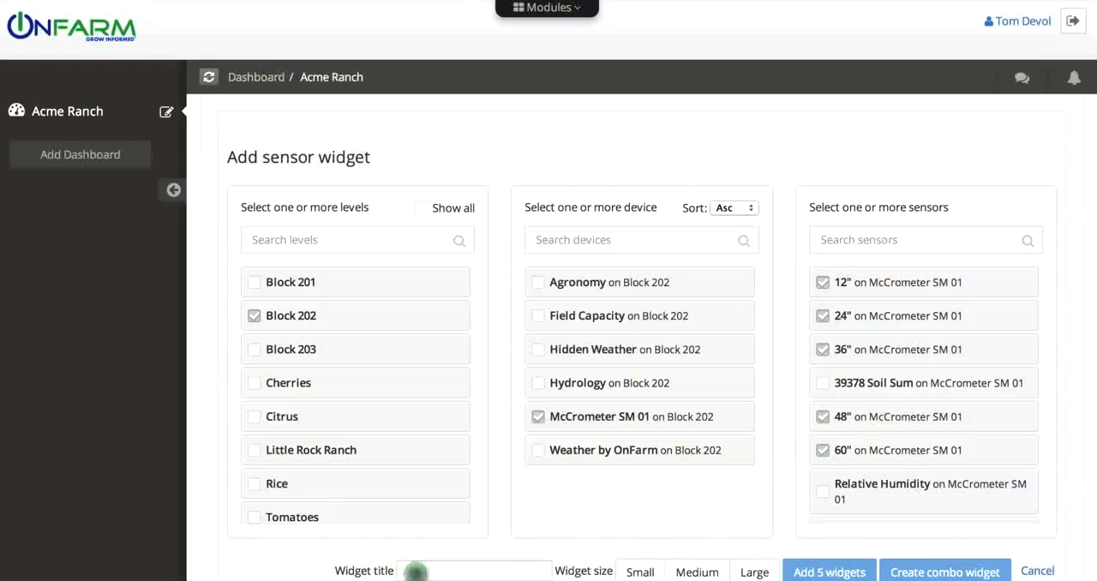
{"action": "type", "text": "Blk 202 Soil"}
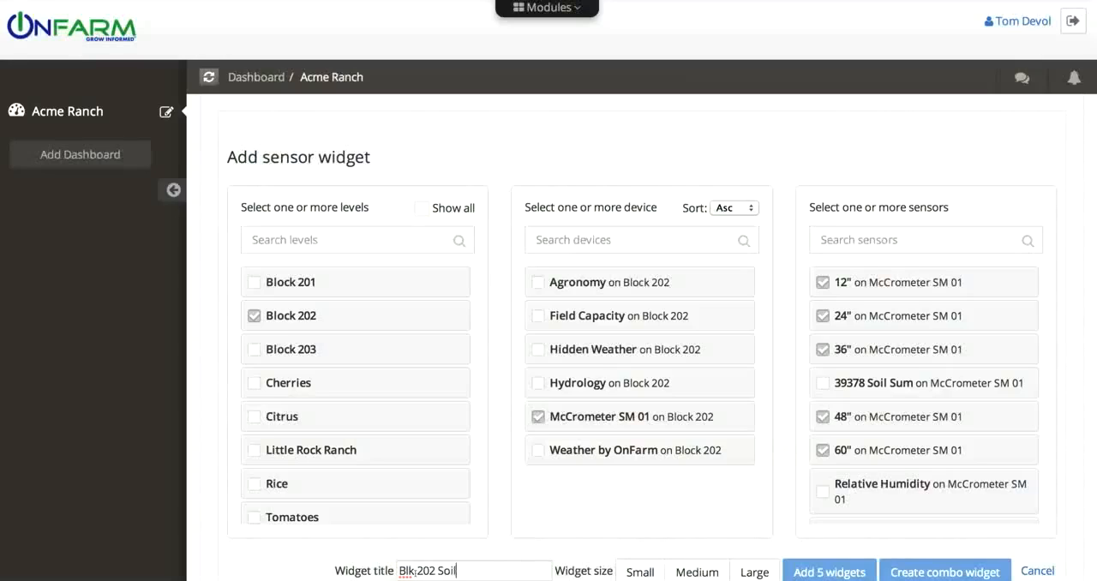
{"action": "type", "text": " Moisture"}
{"action": "left_click", "coordinate": [697, 570]}
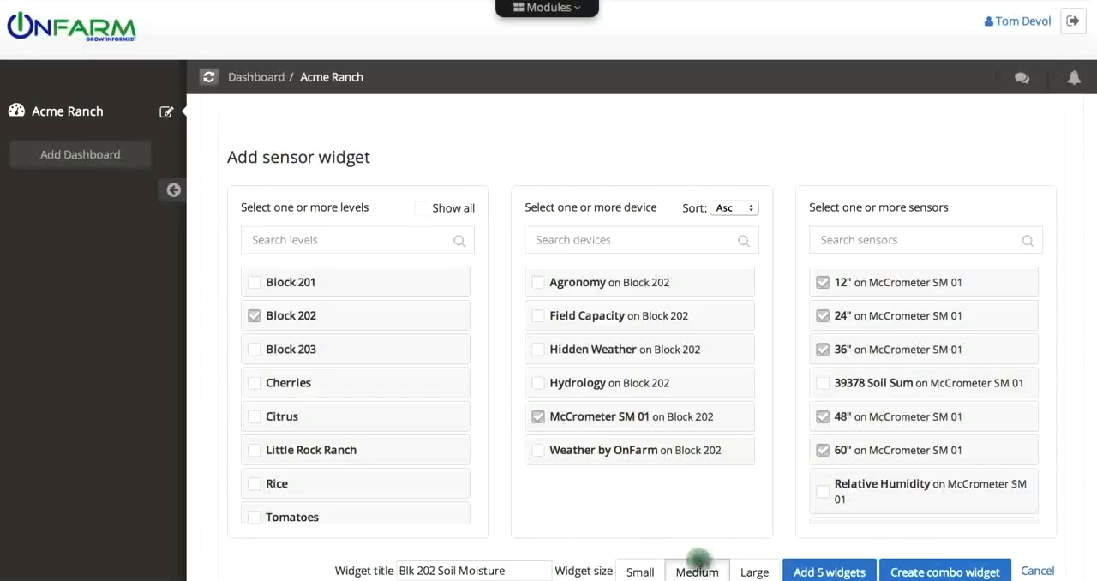
{"action": "left_click", "coordinate": [943, 570]}
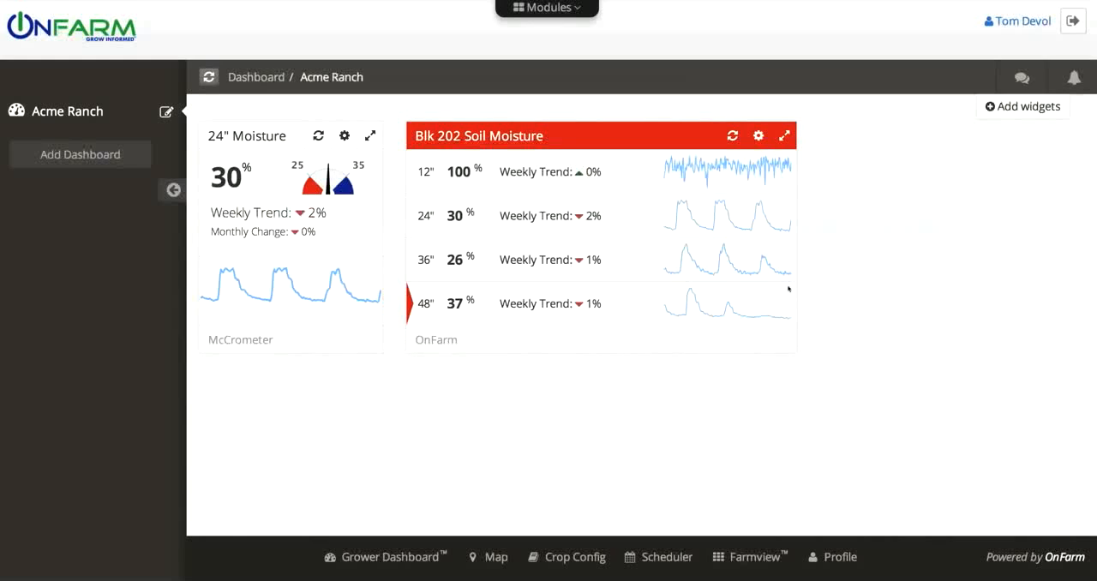
{"action": "scroll", "coordinate": [777, 289], "scroll_direction": "down", "scroll_amount": 2}
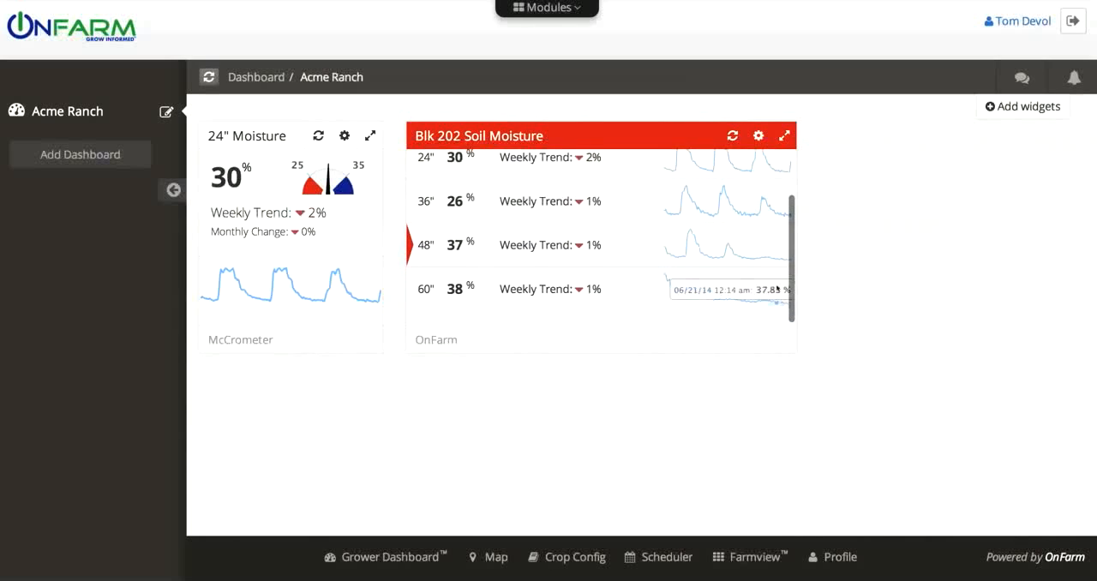
{"action": "scroll", "coordinate": [778, 289], "scroll_direction": "up", "scroll_amount": 2}
{"action": "scroll", "coordinate": [777, 288], "scroll_direction": "down", "scroll_amount": 2}
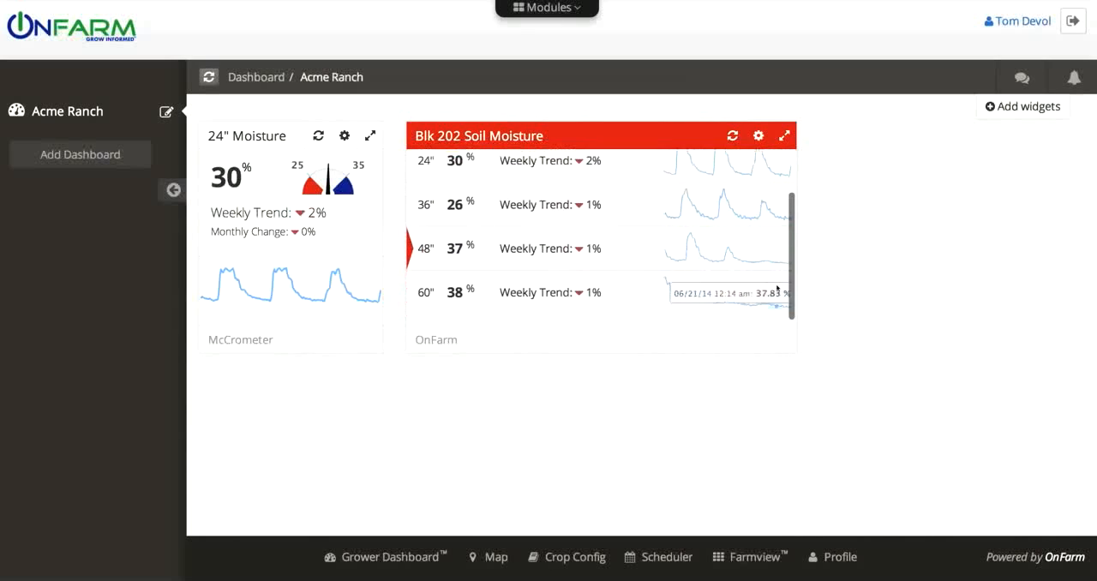
{"action": "scroll", "coordinate": [777, 289], "scroll_direction": "up", "scroll_amount": 2}
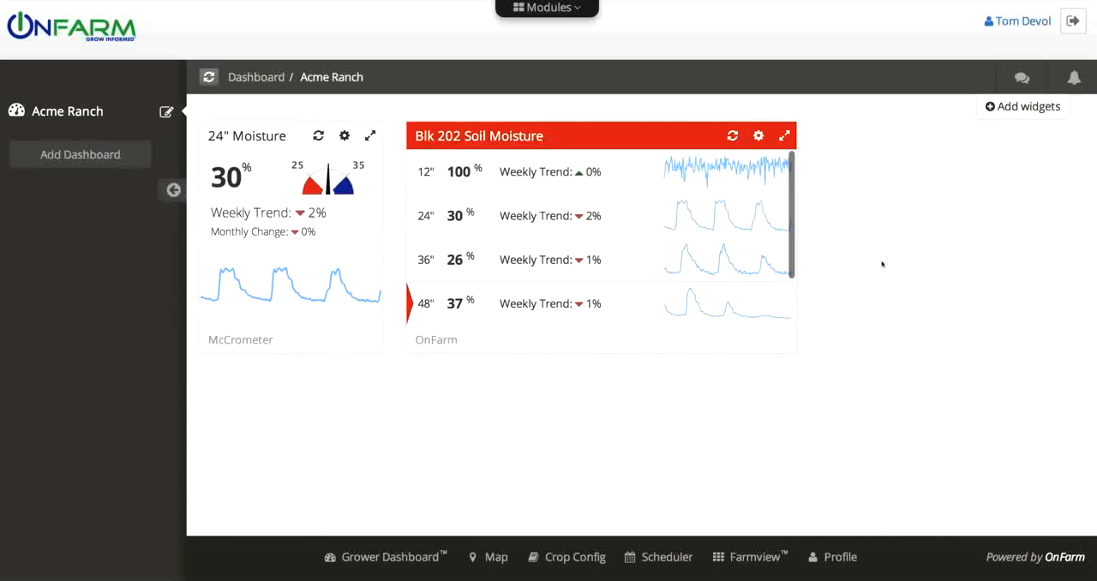
Add a Small map widget for Block 202 titled "Blk 202" and move it to the first place on the dashboard
{"action": "left_click", "coordinate": [1040, 105]}
{"action": "left_click", "coordinate": [728, 190]}
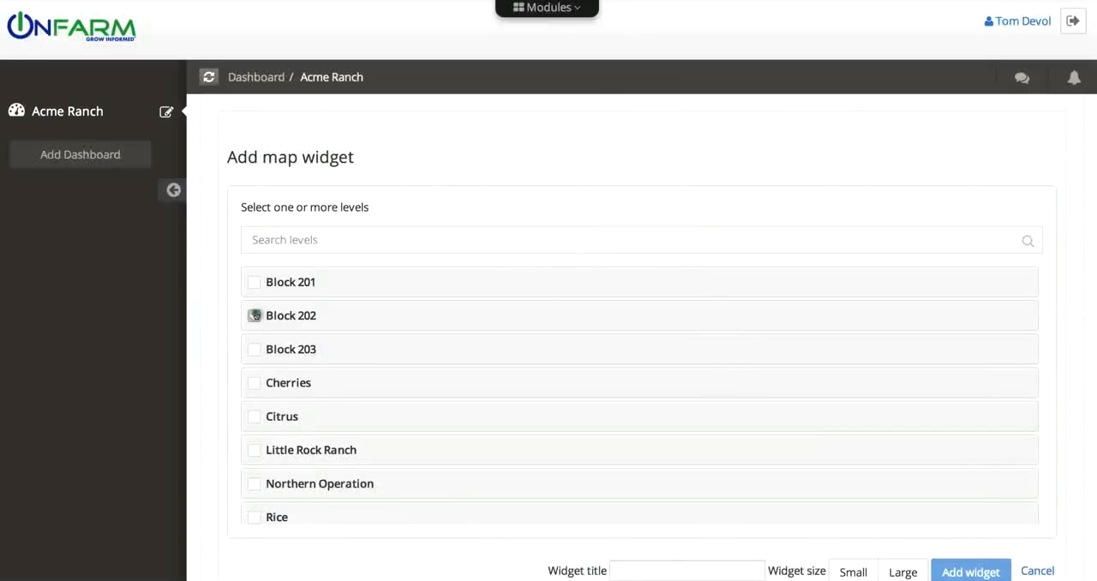
{"action": "left_click", "coordinate": [254, 316]}
{"action": "left_click", "coordinate": [641, 571]}
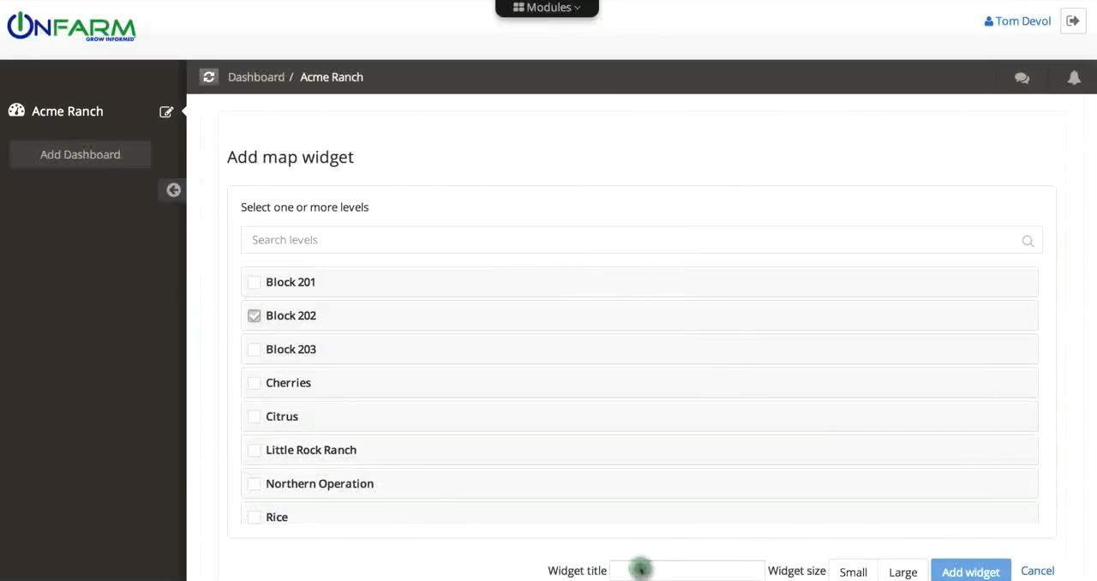
{"action": "type", "text": "Blk 202"}
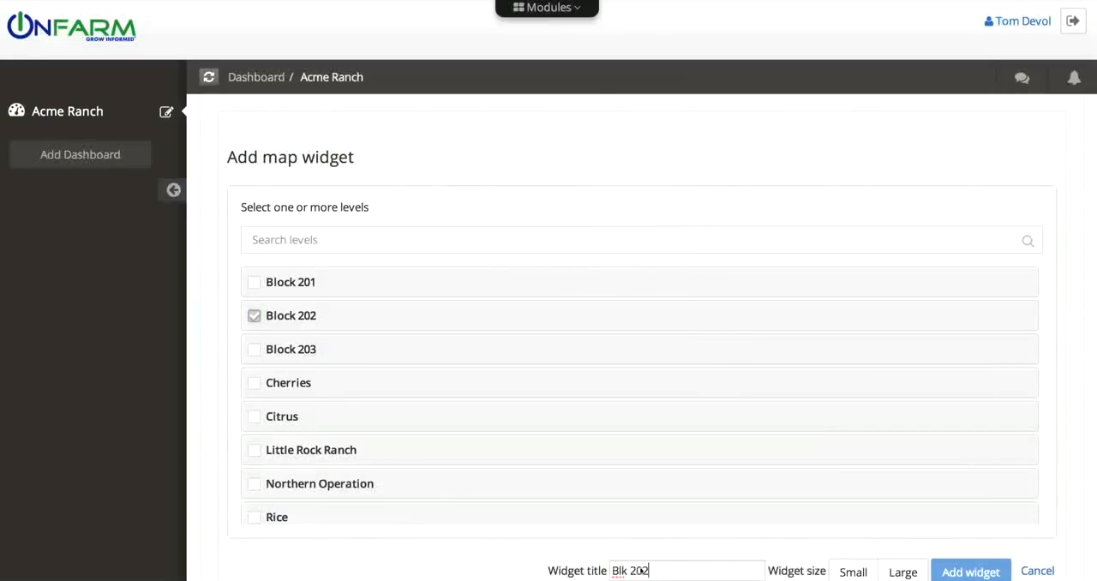
{"action": "left_click", "coordinate": [852, 570]}
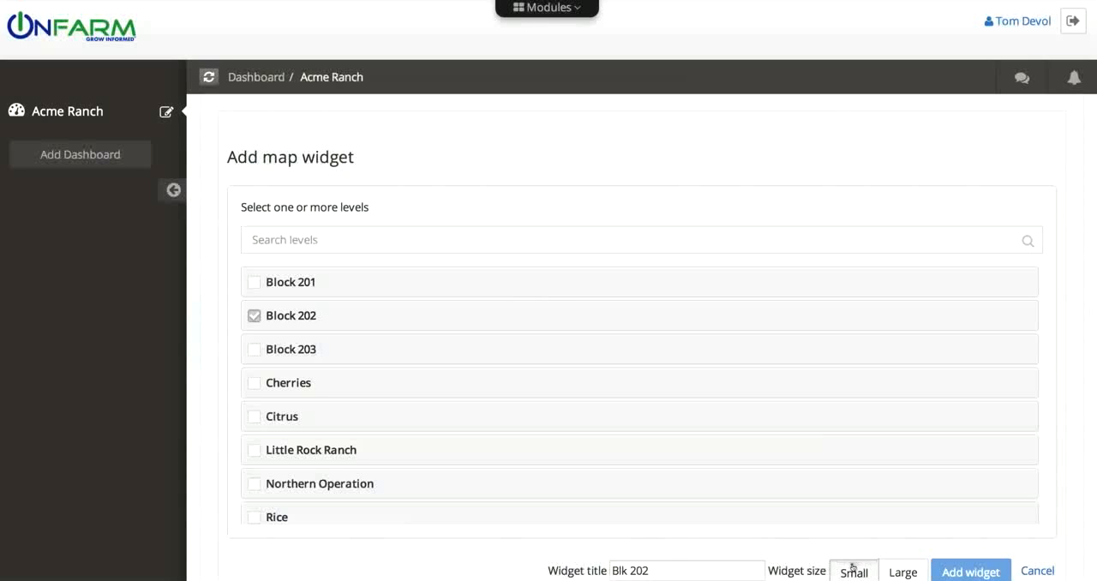
{"action": "left_click", "coordinate": [959, 570]}
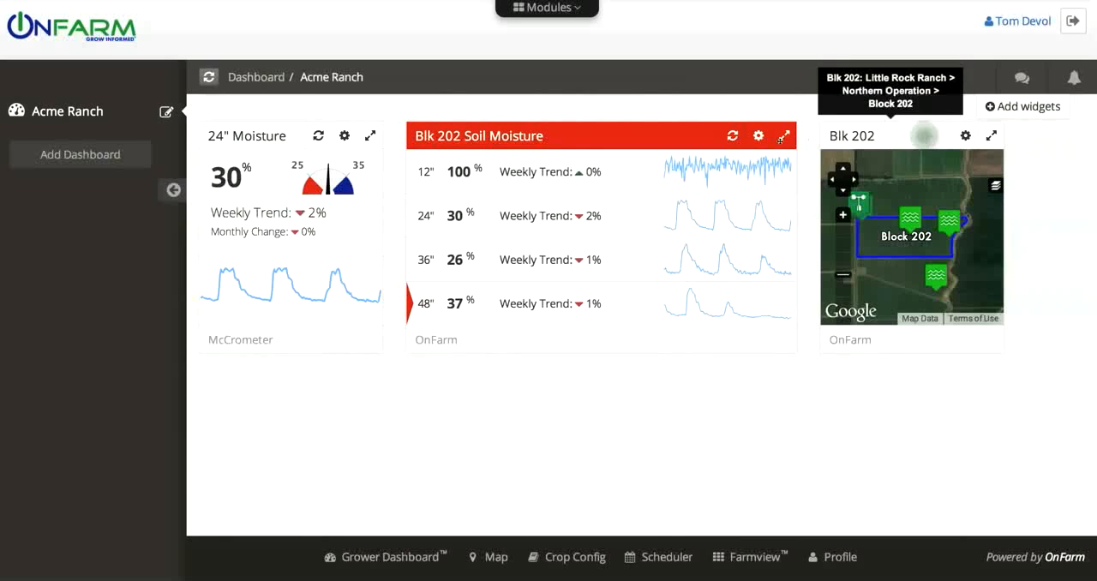
{"action": "left_click_drag", "start_coordinate": [923, 135], "coordinate": [311, 138]}
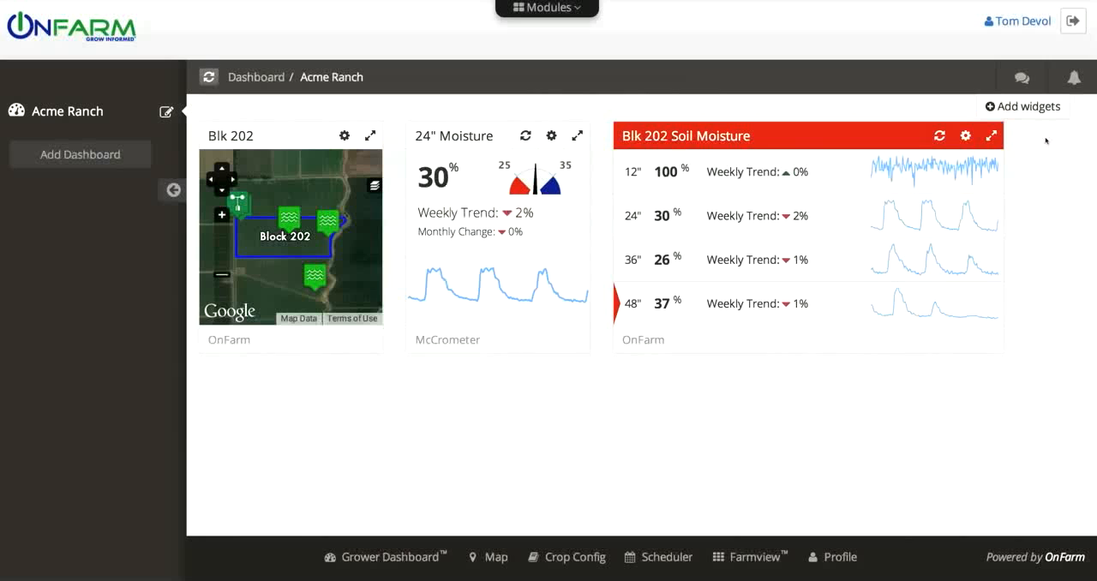
Start a weather widget using the Weather by OnFarm device on Block 202
{"action": "left_click", "coordinate": [1031, 112]}
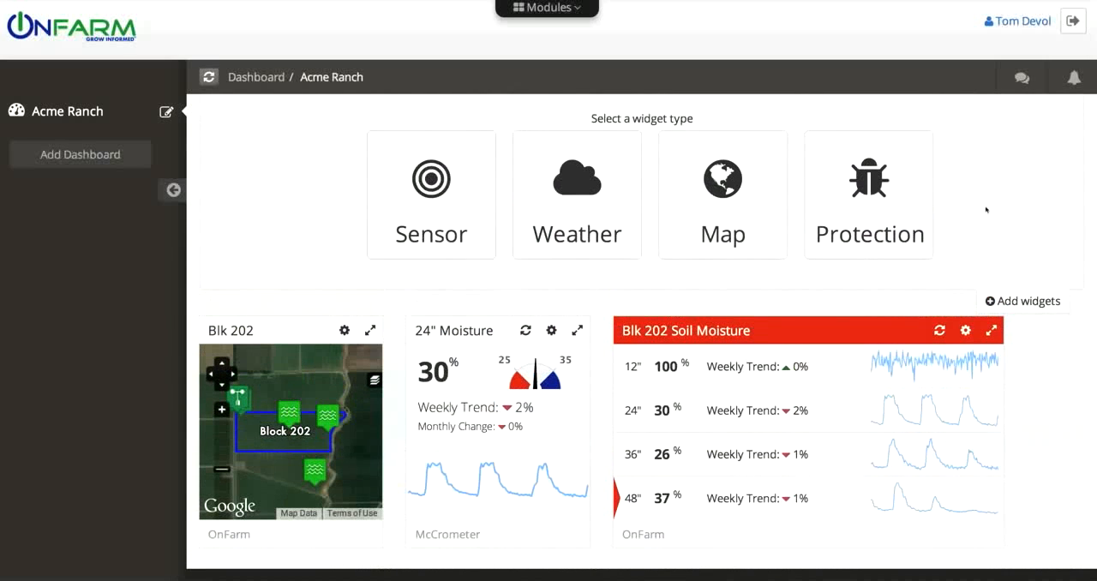
{"action": "left_click", "coordinate": [578, 172]}
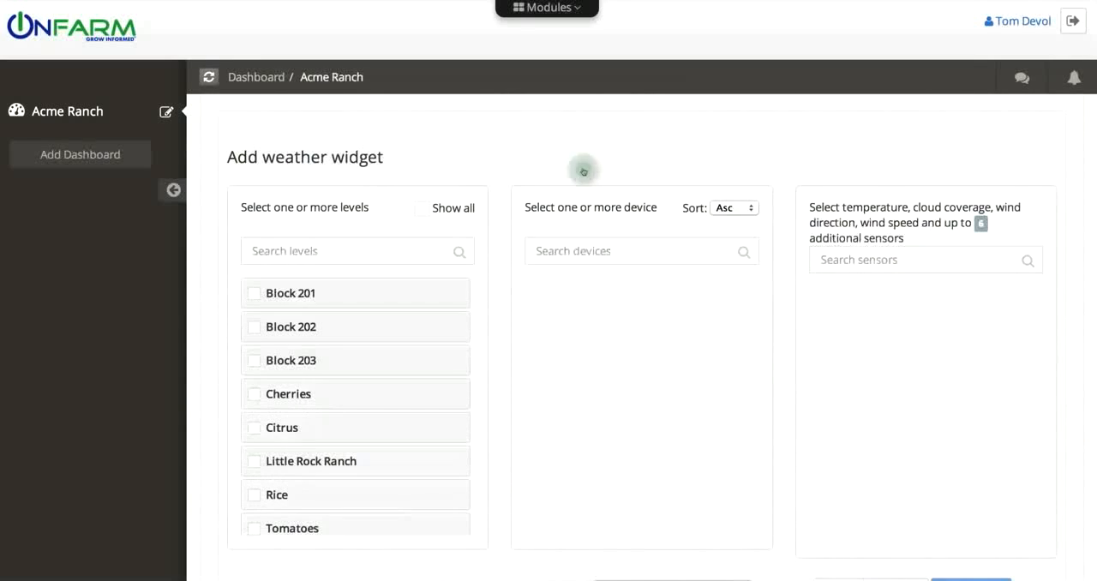
{"action": "left_click", "coordinate": [253, 327]}
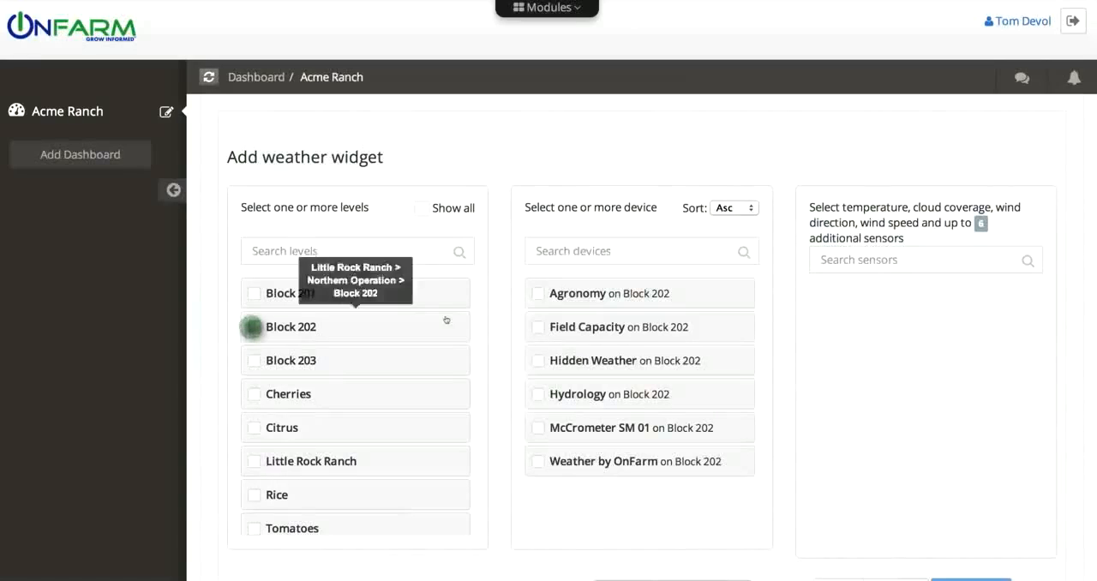
{"action": "left_click", "coordinate": [538, 464]}
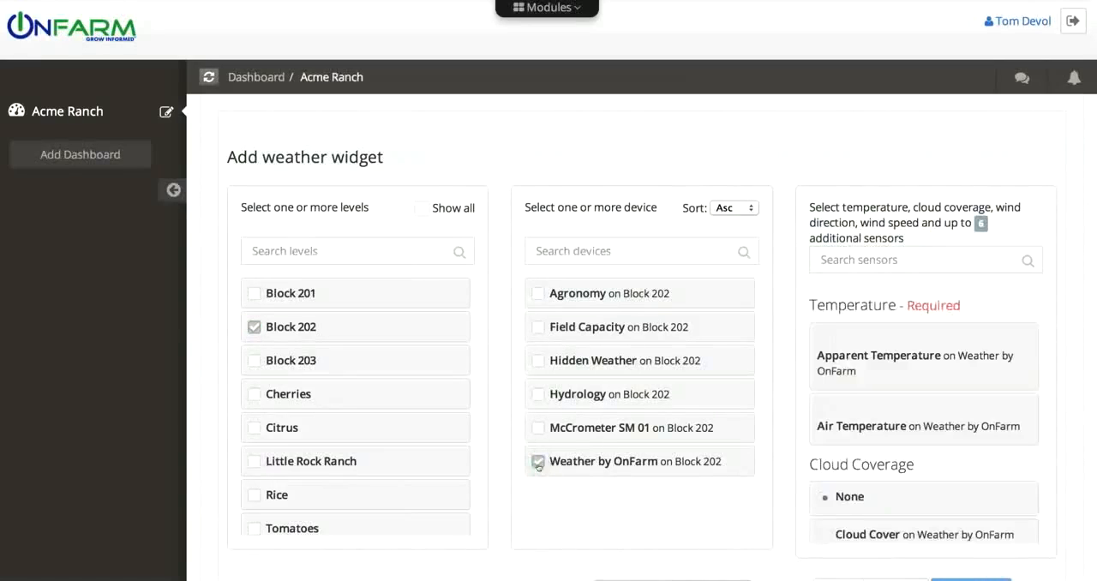
Select the Air Temperature, Cloud Cover and Dew Point sensors of Weather by OnFarm for the weather widget
{"action": "left_click", "coordinate": [974, 394]}
{"action": "scroll", "coordinate": [922, 402], "scroll_direction": "down", "scroll_amount": 5}
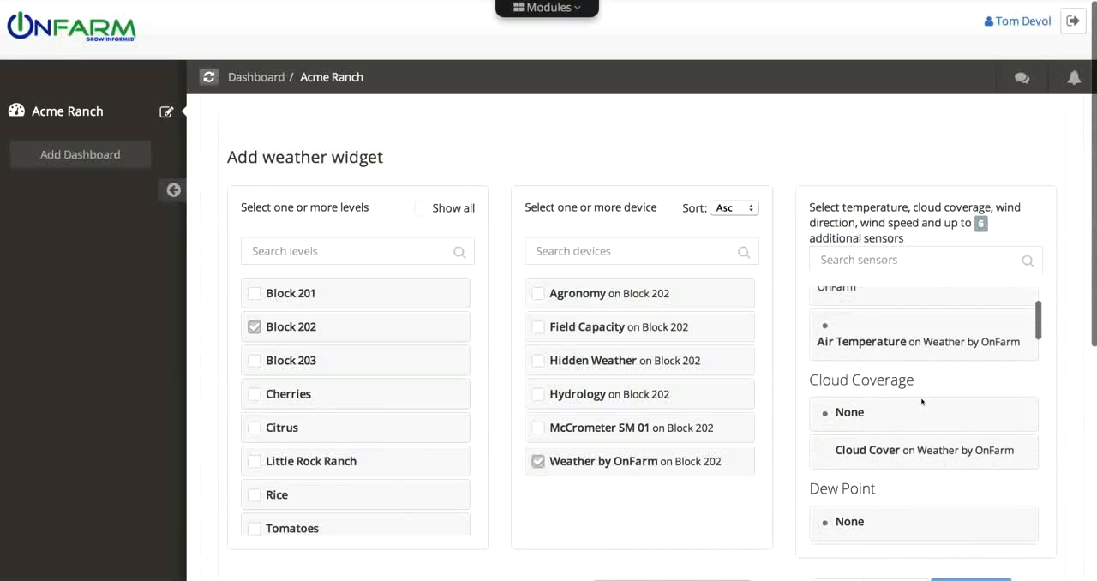
{"action": "left_click", "coordinate": [827, 358]}
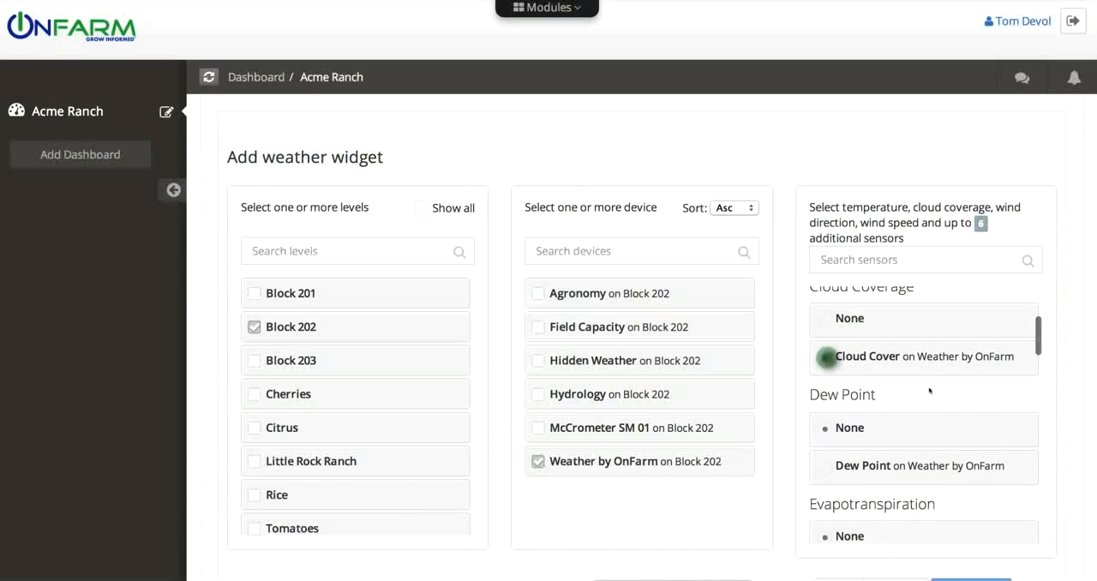
{"action": "scroll", "coordinate": [831, 360], "scroll_direction": "down", "scroll_amount": 2}
{"action": "left_click", "coordinate": [825, 376]}
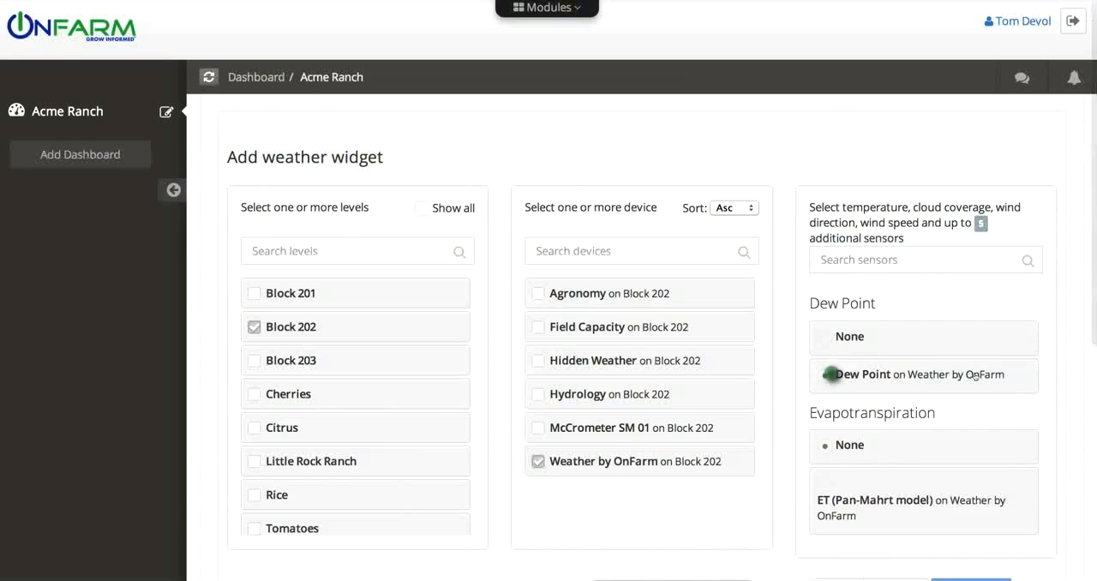
Add the Relative Humidity and Precipitation sensors to the weather widget's selection
{"action": "scroll", "coordinate": [926, 377], "scroll_direction": "down", "scroll_amount": 3}
{"action": "scroll", "coordinate": [974, 376], "scroll_direction": "down", "scroll_amount": 2}
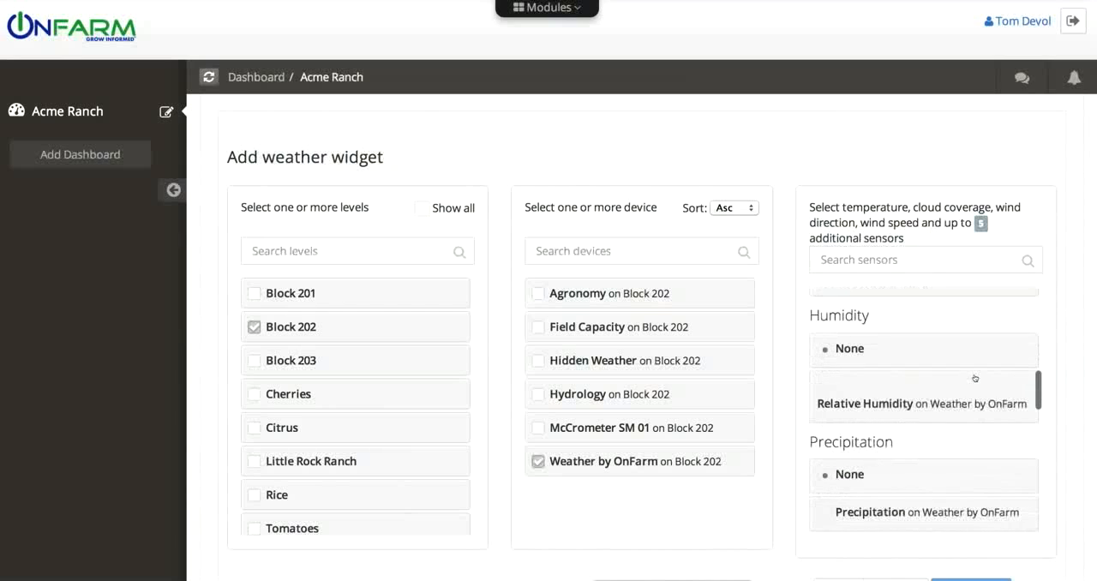
{"action": "left_click", "coordinate": [826, 387]}
{"action": "scroll", "coordinate": [931, 405], "scroll_direction": "down", "scroll_amount": 2}
{"action": "left_click", "coordinate": [931, 403]}
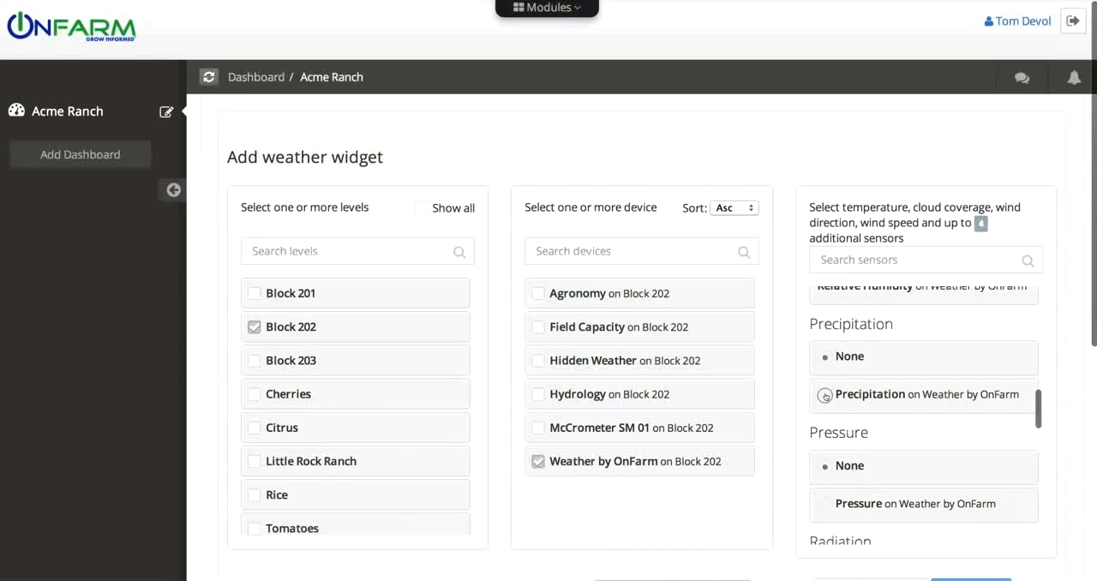
Include the Wind Direction and Wind Speed sensors of Weather by OnFarm in the weather widget
{"action": "scroll", "coordinate": [997, 396], "scroll_direction": "down", "scroll_amount": 8}
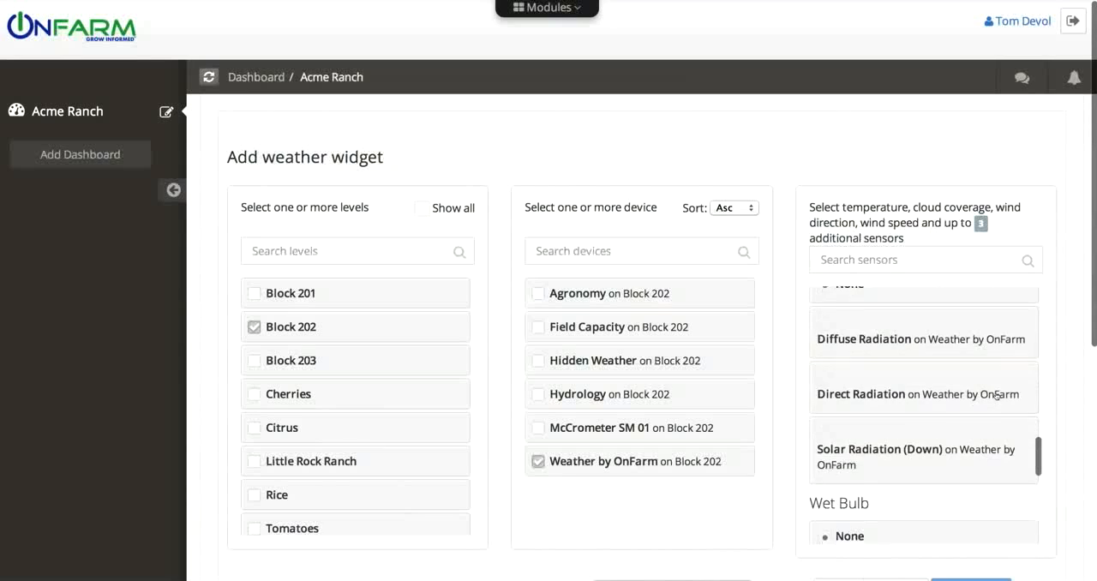
{"action": "scroll", "coordinate": [997, 396], "scroll_direction": "down", "scroll_amount": 2}
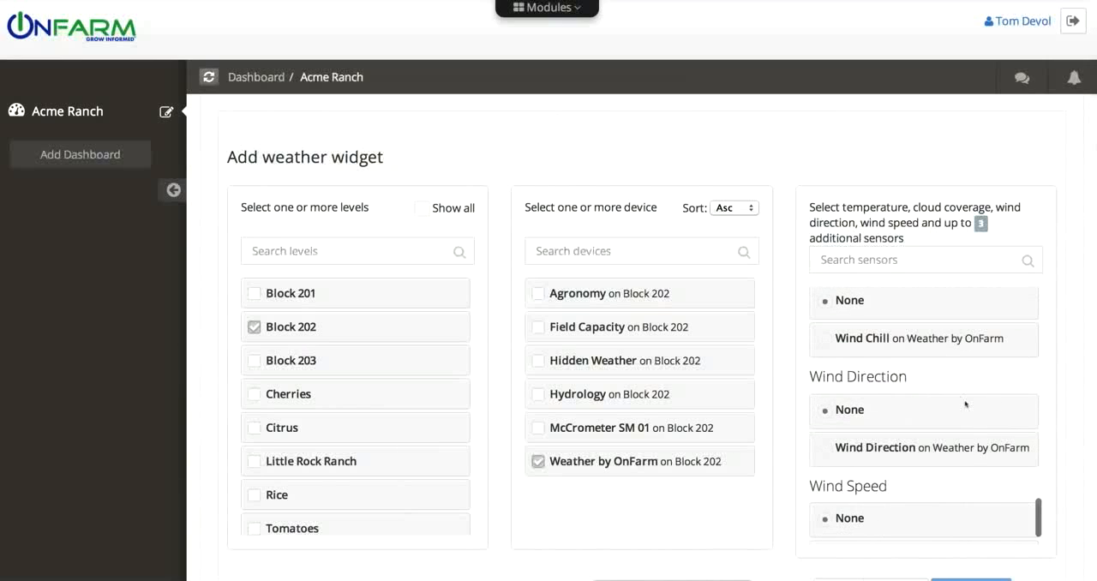
{"action": "left_click", "coordinate": [828, 447]}
{"action": "scroll", "coordinate": [924, 452], "scroll_direction": "down", "scroll_amount": 3}
{"action": "left_click", "coordinate": [824, 498]}
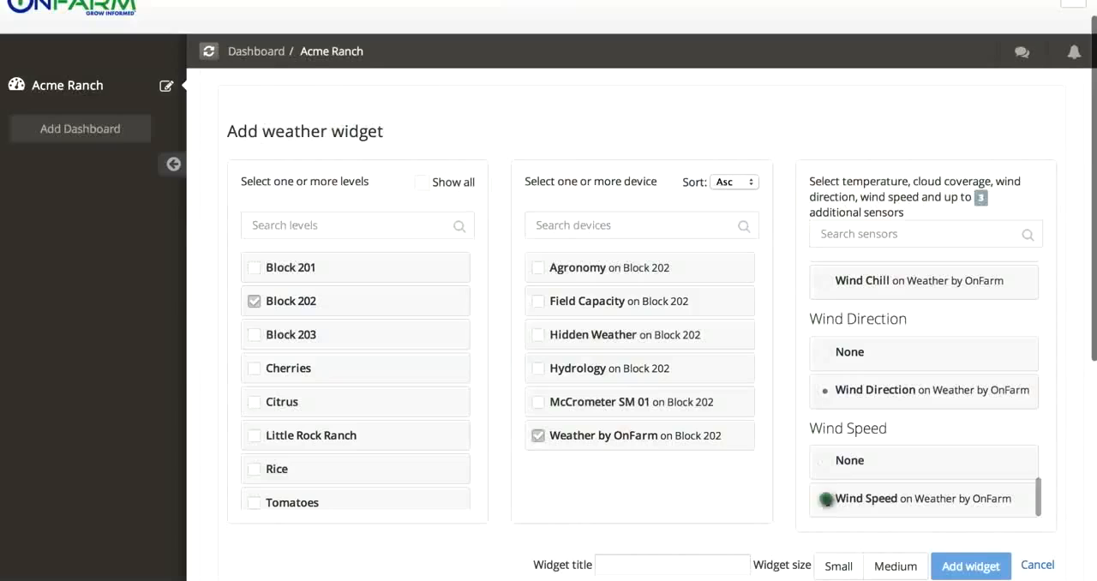
Title the weather widget "Forecast", set its size to Medium and add it to the dashboard
{"action": "left_click", "coordinate": [638, 561]}
{"action": "type", "text": "F"}
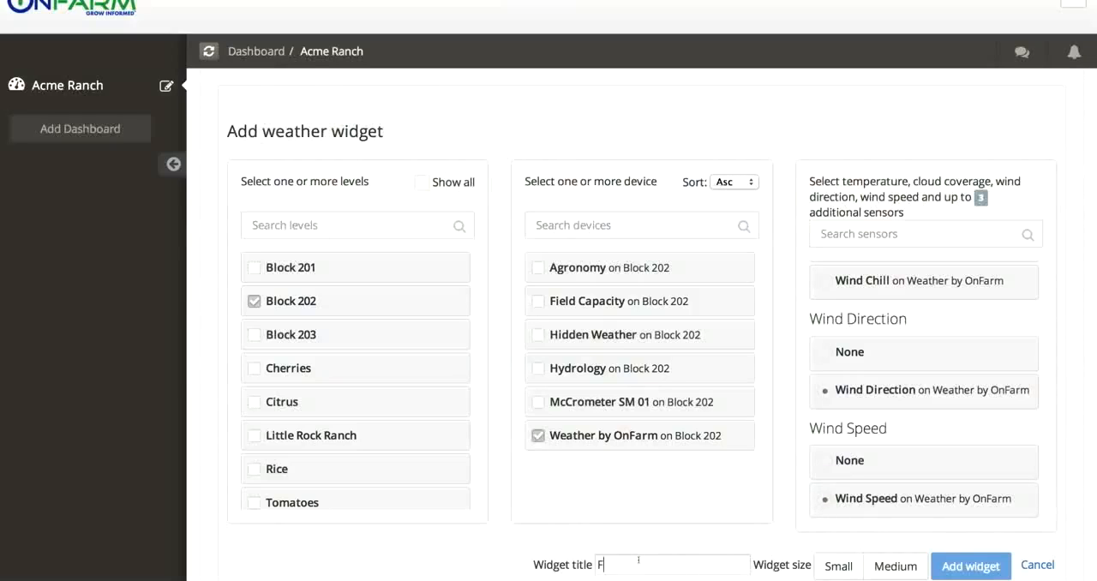
{"action": "type", "text": "orecast"}
{"action": "left_click", "coordinate": [879, 565]}
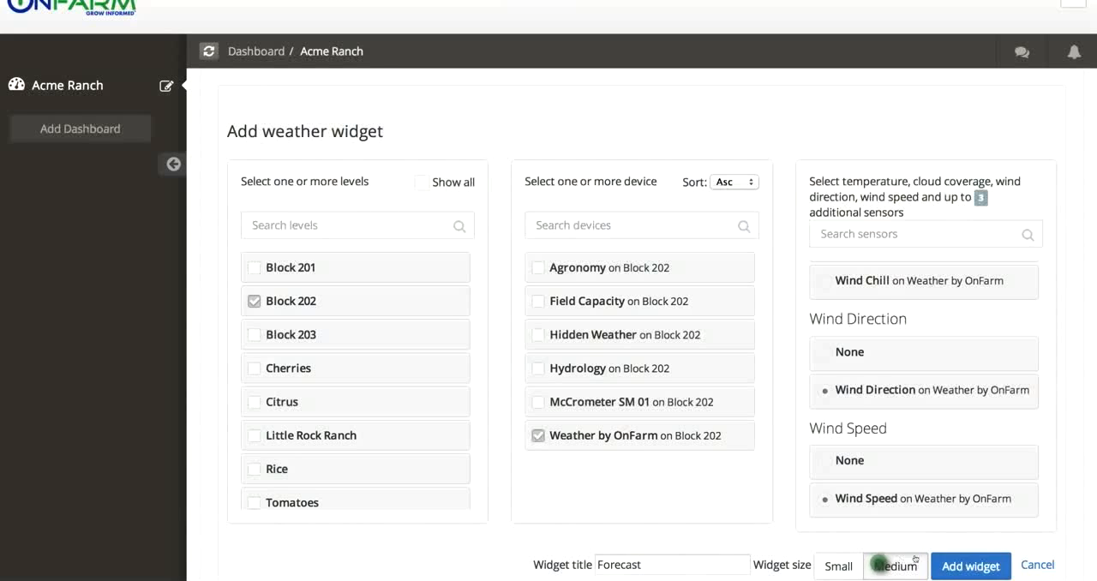
{"action": "left_click", "coordinate": [967, 566]}
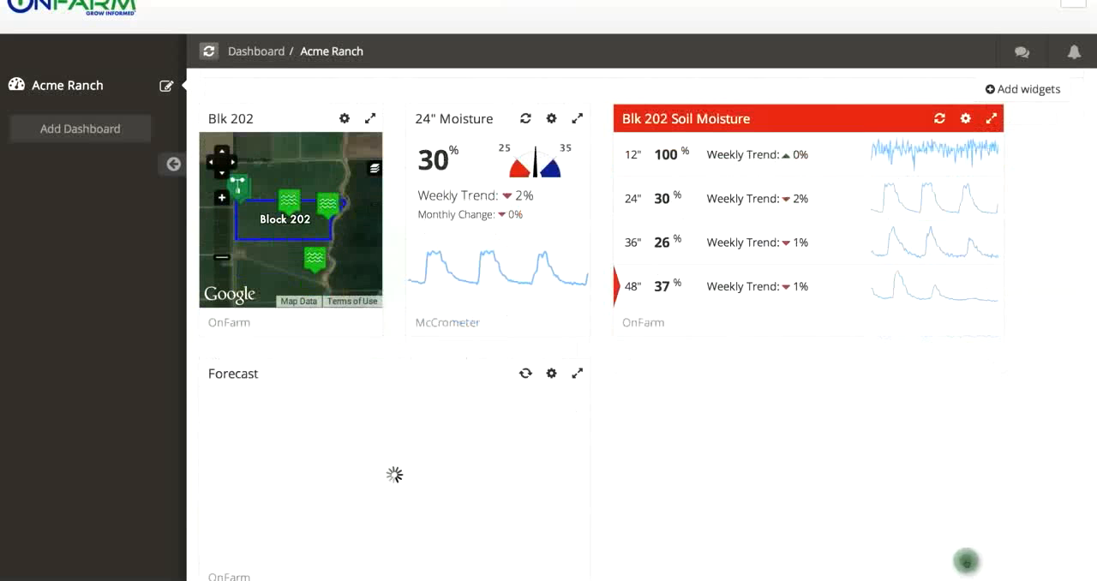